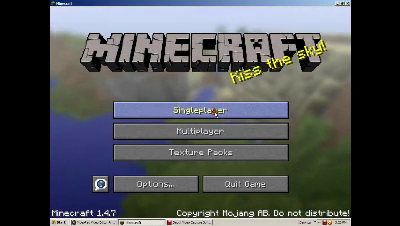
- Open the Singleplayer world list and load 'Epic Pig Fun Map 2'
{"action": "left_click", "coordinate": [215, 111]}
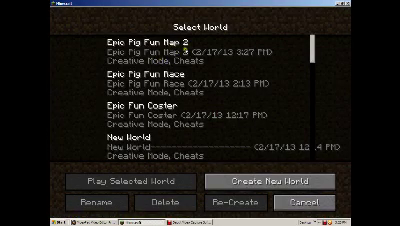
{"action": "double_click", "coordinate": [184, 45]}
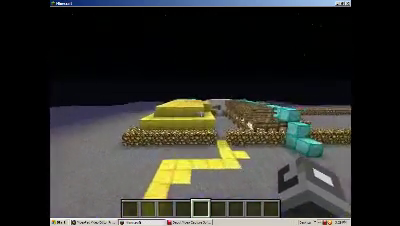
- Walk through the yellow room and cyan door, past the bed, to the Rules-sign chests
{"action": "key", "text": "w"}
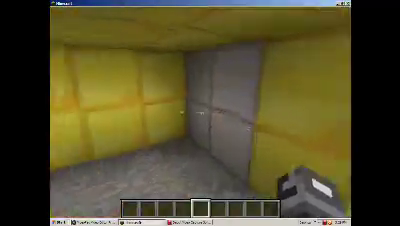
{"action": "key", "text": "w"}
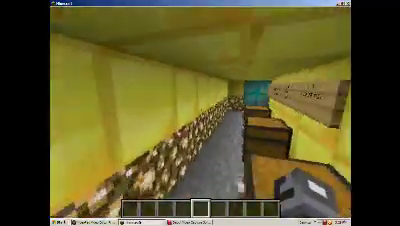
{"action": "key", "text": "w"}
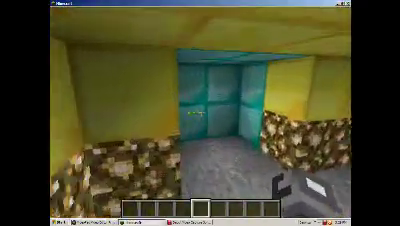
{"action": "key", "text": "w"}
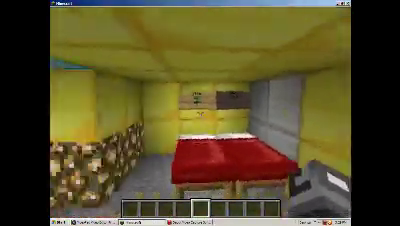
{"action": "key", "text": "w"}
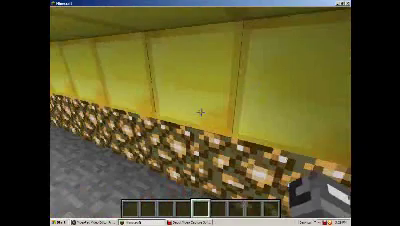
{"action": "key", "text": "w"}
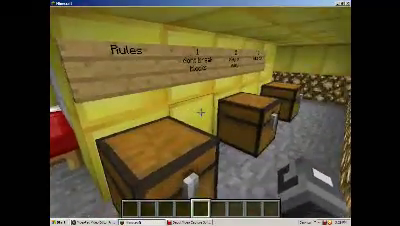
{"action": "key", "text": "w"}
{"action": "key", "text": "w"}
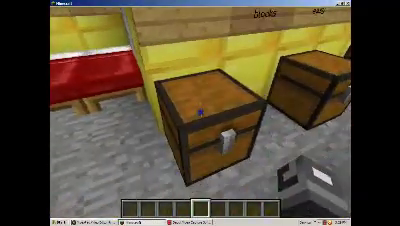
- Inspect three chests under the Rules signs, viewing their full item stacks
{"action": "right_click", "coordinate": [200, 113]}
{"action": "key", "text": "Escape"}
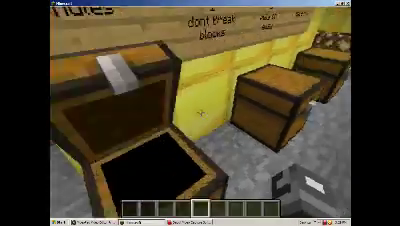
{"action": "right_click", "coordinate": [200, 113]}
{"action": "key", "text": "Escape"}
{"action": "right_click", "coordinate": [200, 113]}
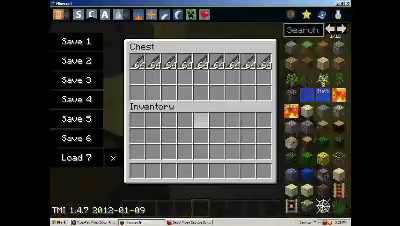
{"action": "key", "text": "Escape"}
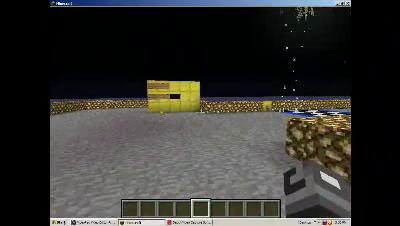
{"action": "scroll", "coordinate": [200, 113], "scroll_direction": "up", "scroll_amount": 1}
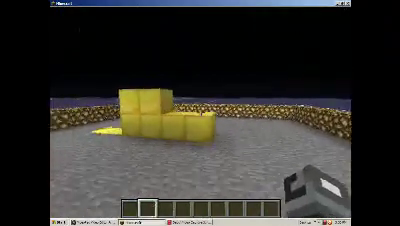